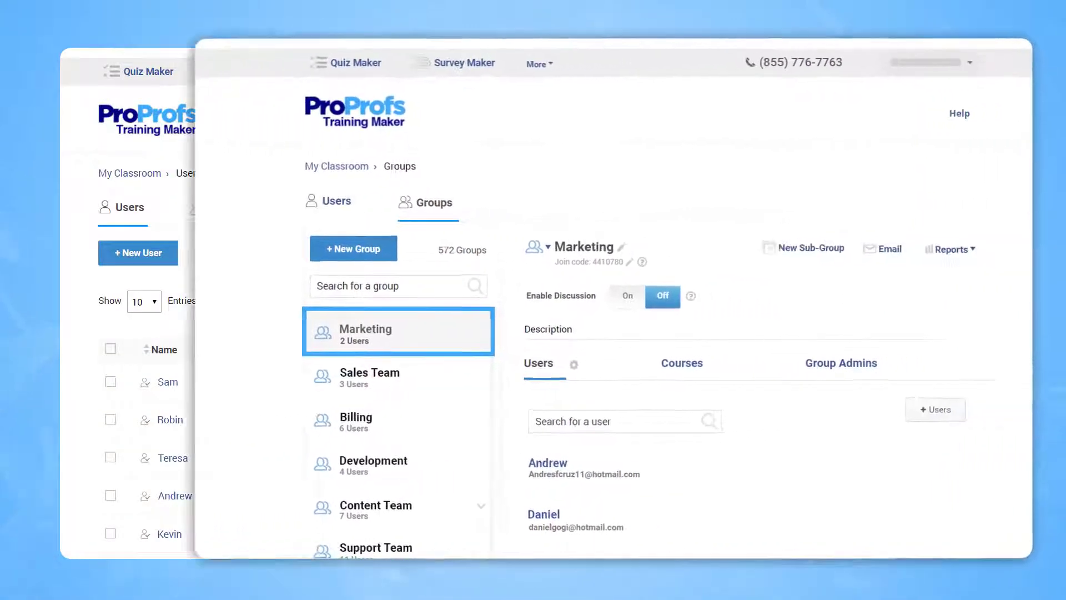
Step: Copy the Courses Taken report's share URL and paste it into an email to Sam
click(893, 246)
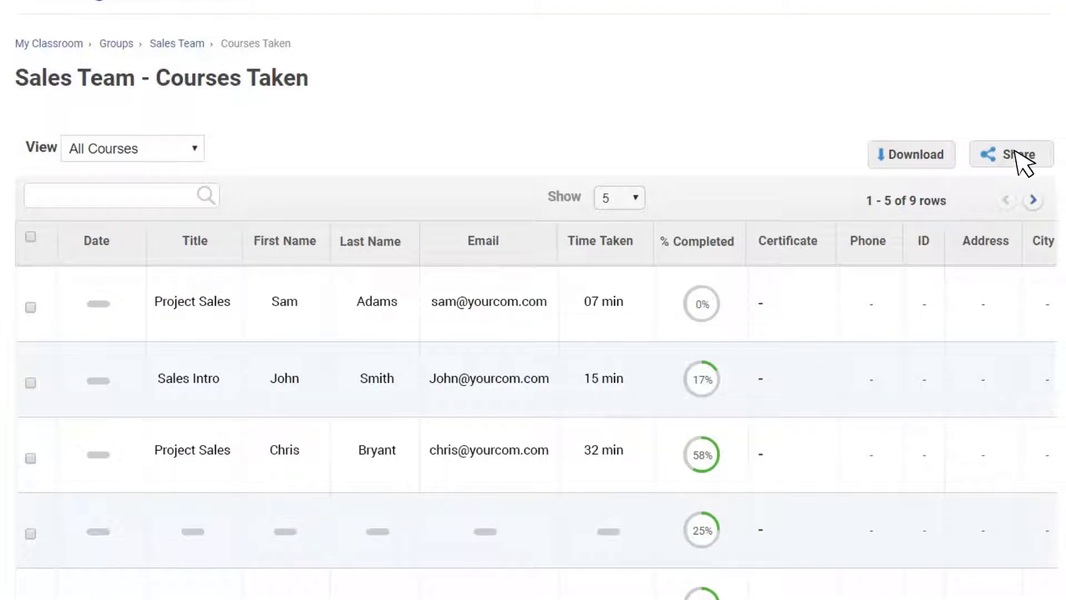
click(1022, 159)
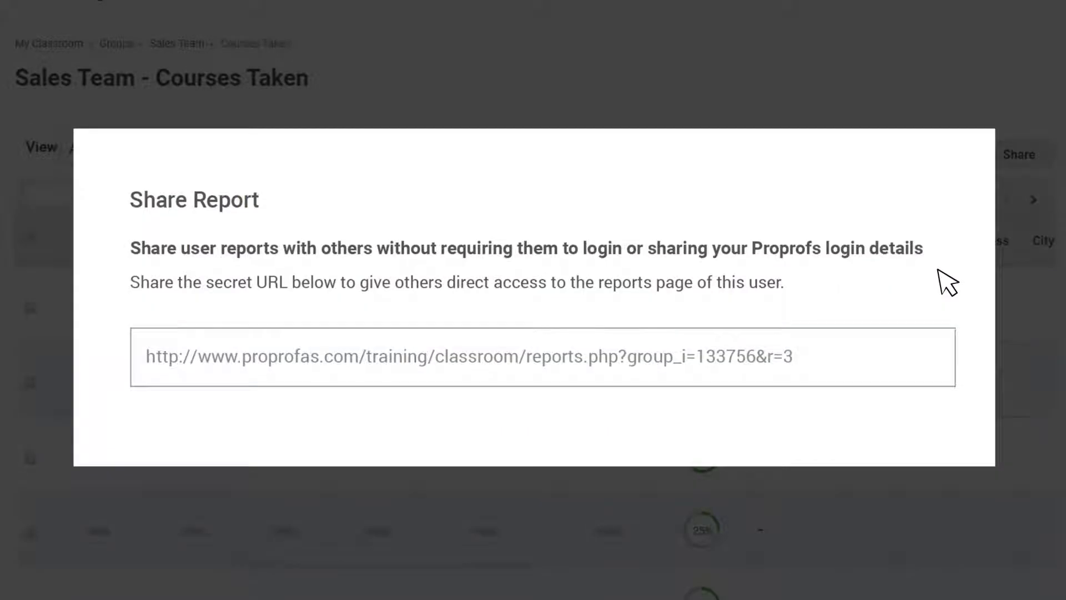
triple_click(804, 367)
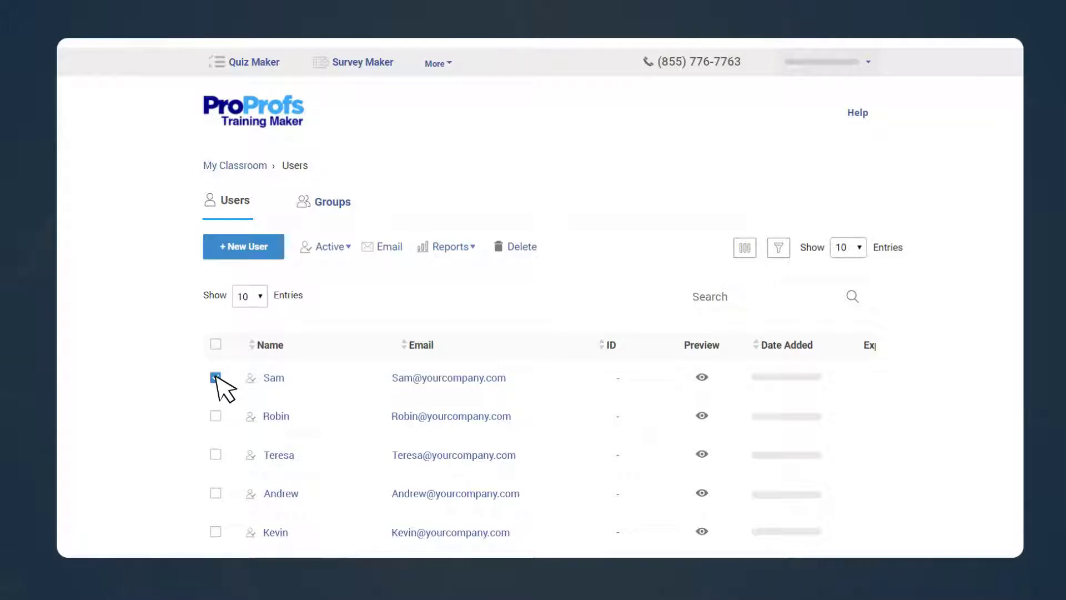
click(389, 246)
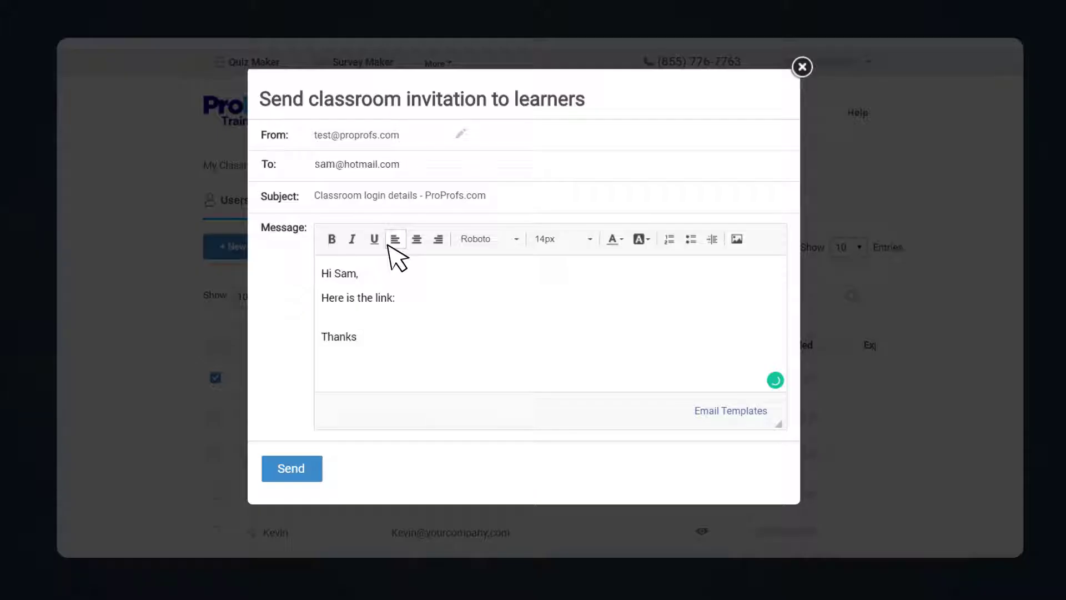
key(ctrl+v)
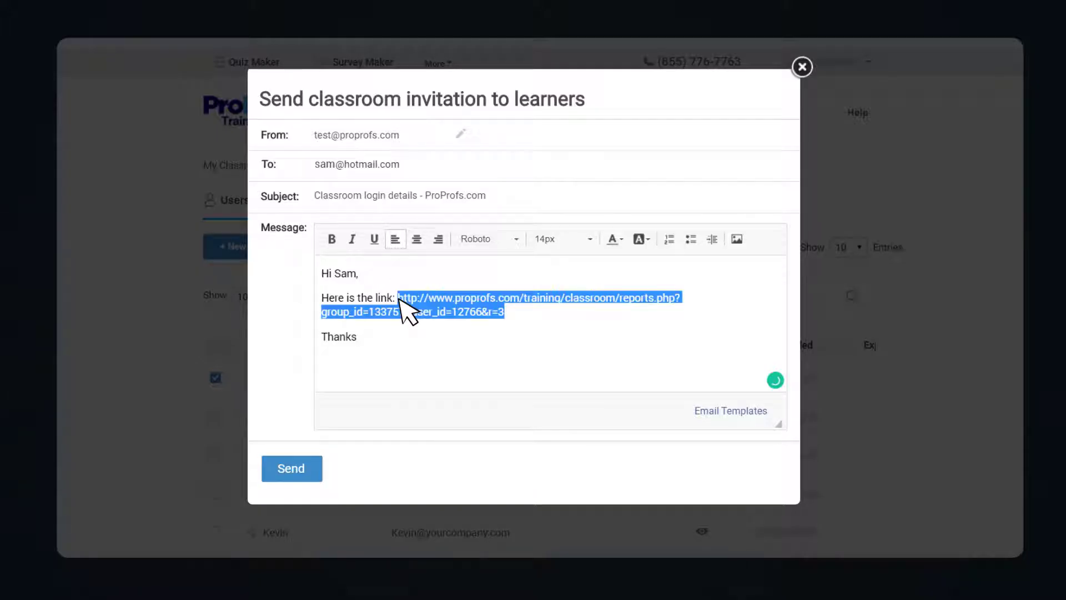
Step: Send the invitation email with the report link to Sam
click(292, 470)
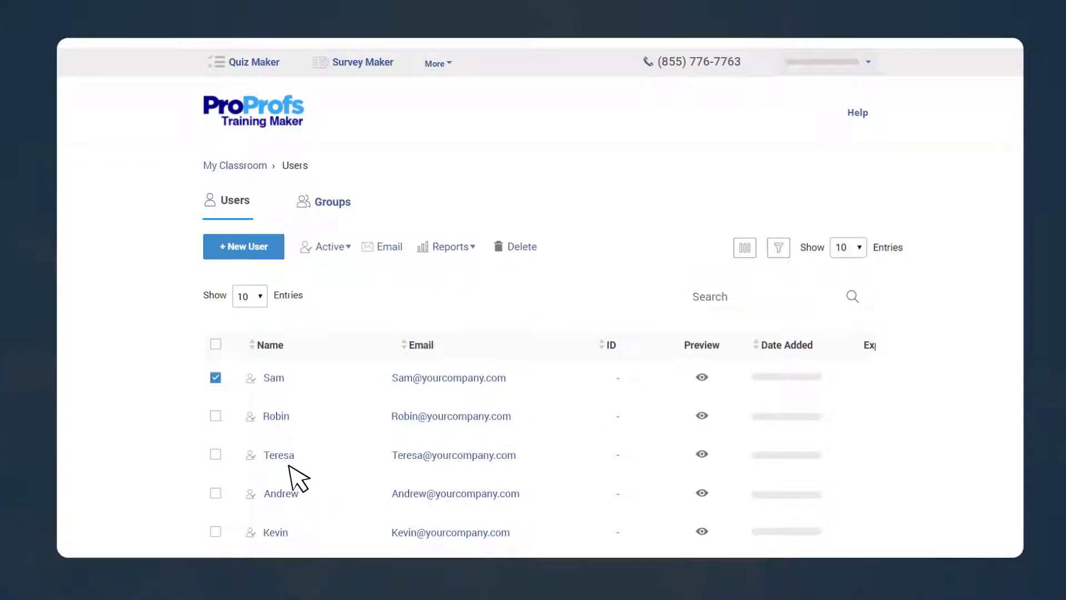